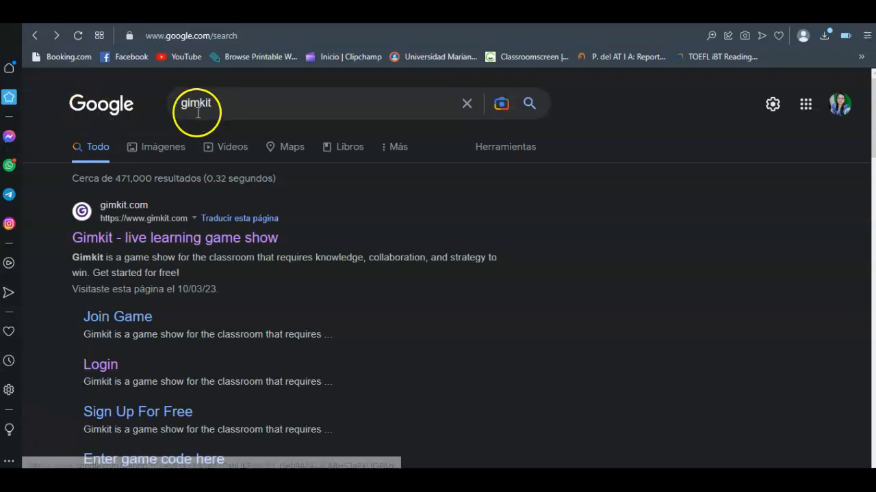
Step: Go to the Gimkit website from the search results, log in with the Google account and dismiss the upgrade offer
left_click(147, 238)
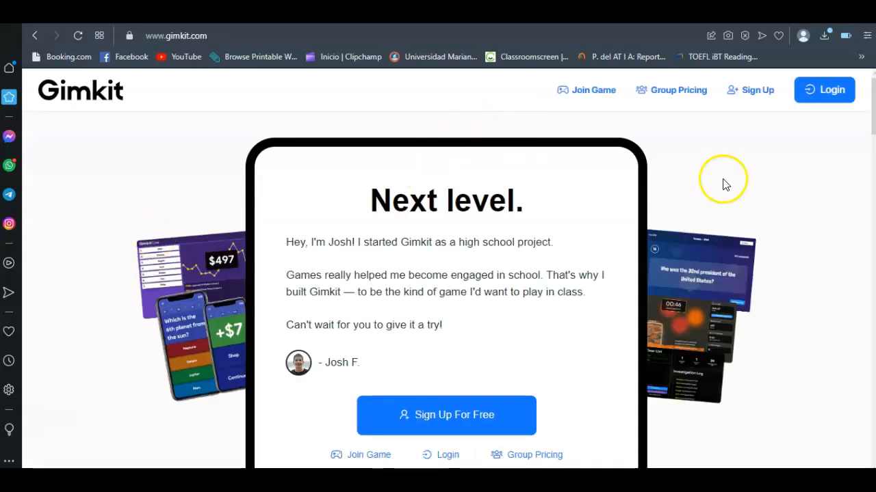
left_click(825, 91)
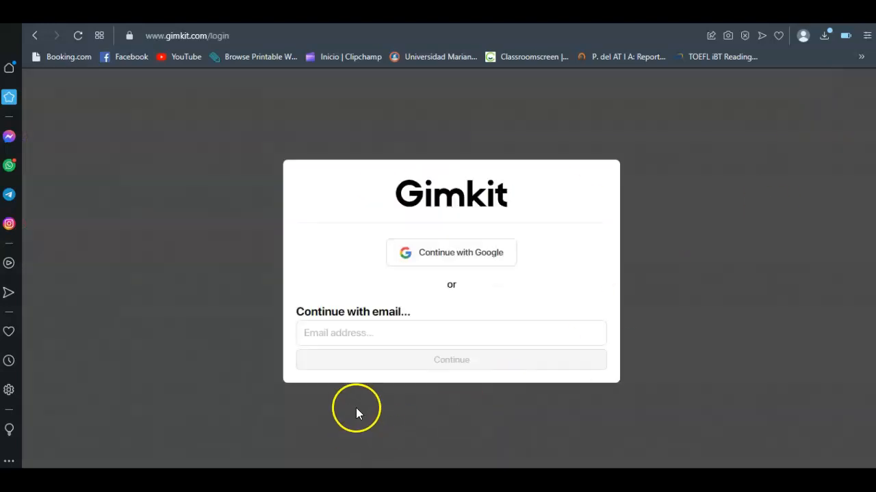
left_click(439, 261)
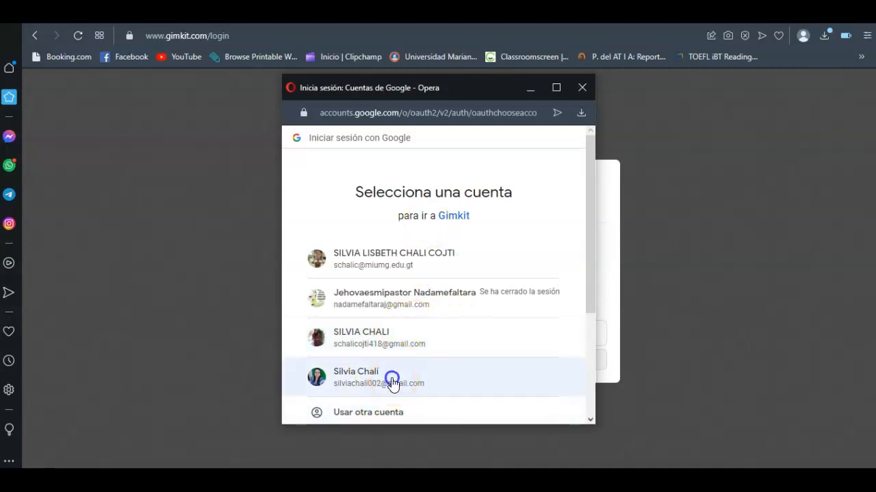
left_click(393, 384)
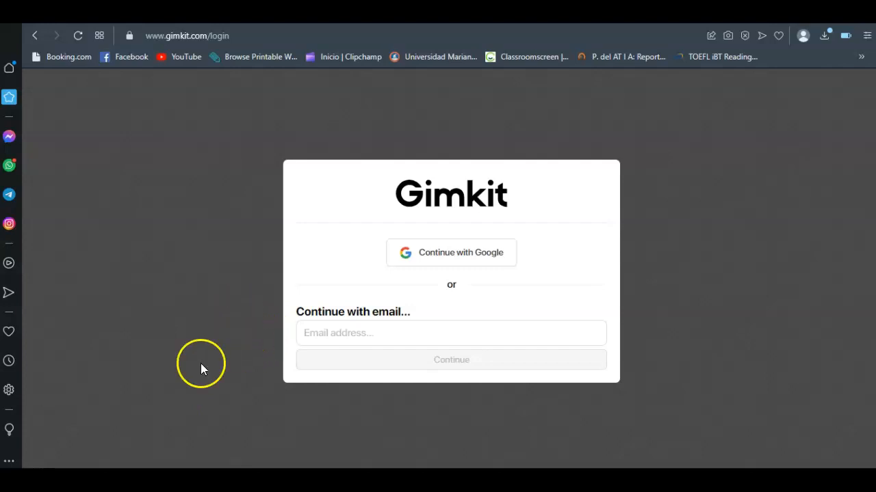
left_click(420, 260)
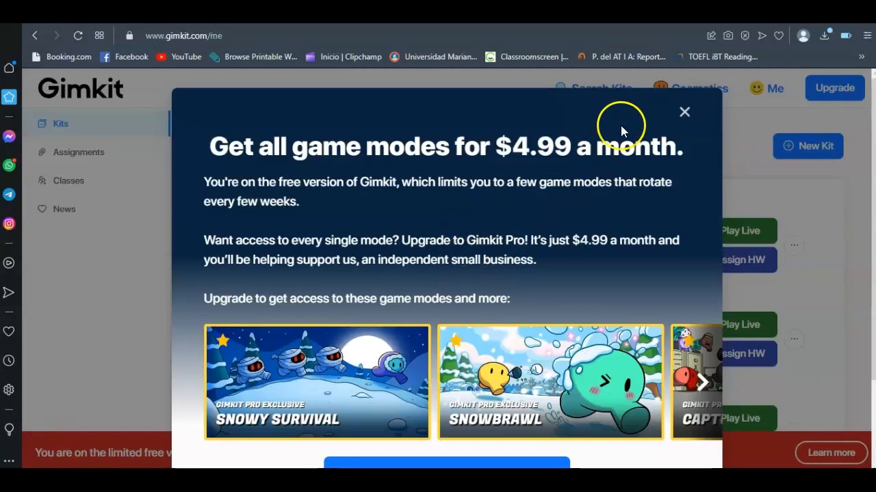
left_click(685, 114)
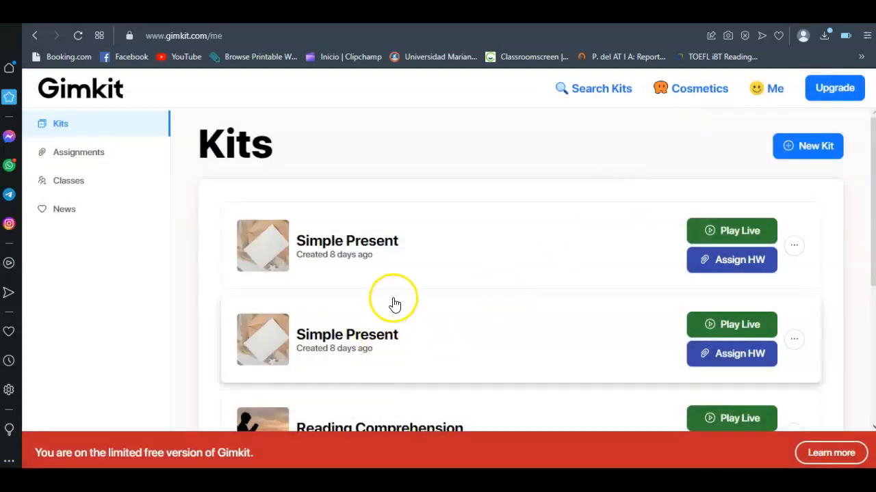
Step: Create a new kit named "Values" with English as language and English/Language Arts as subject
scroll(401, 301, "down", 3)
scroll(404, 301, "down", 1)
scroll(406, 303, "up", 5)
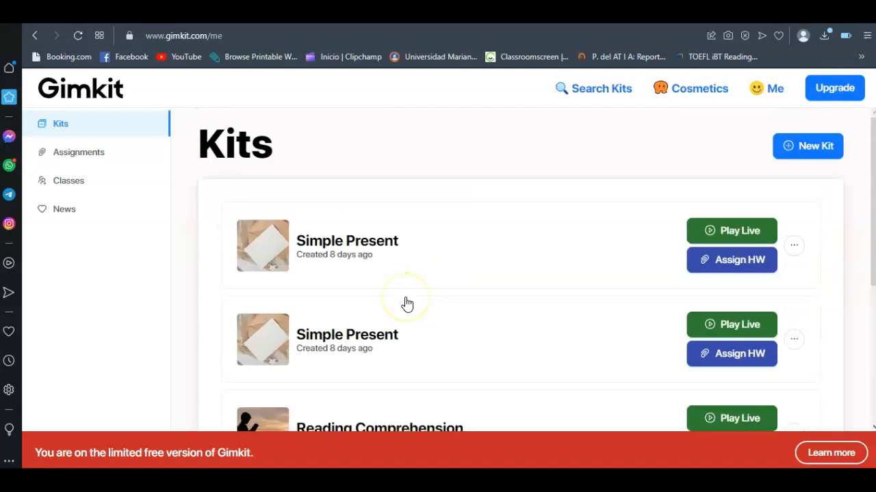
scroll(365, 274, "down", 3)
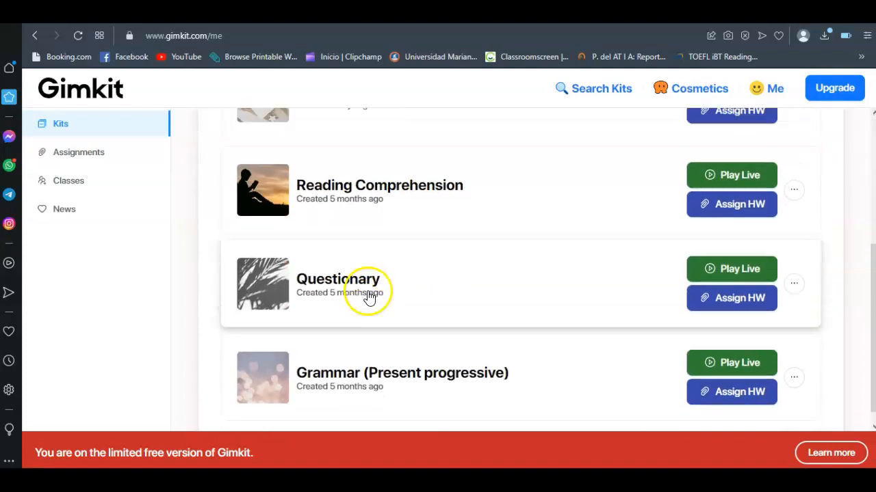
scroll(367, 294, "up", 4)
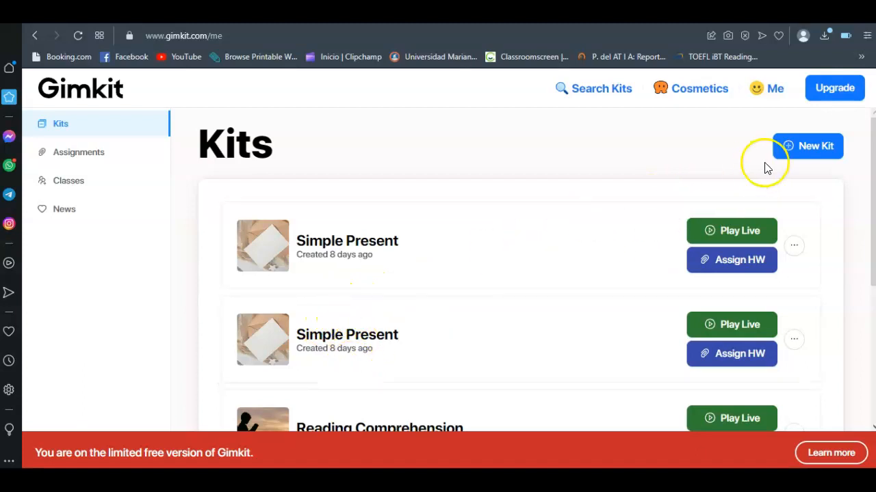
left_click(803, 154)
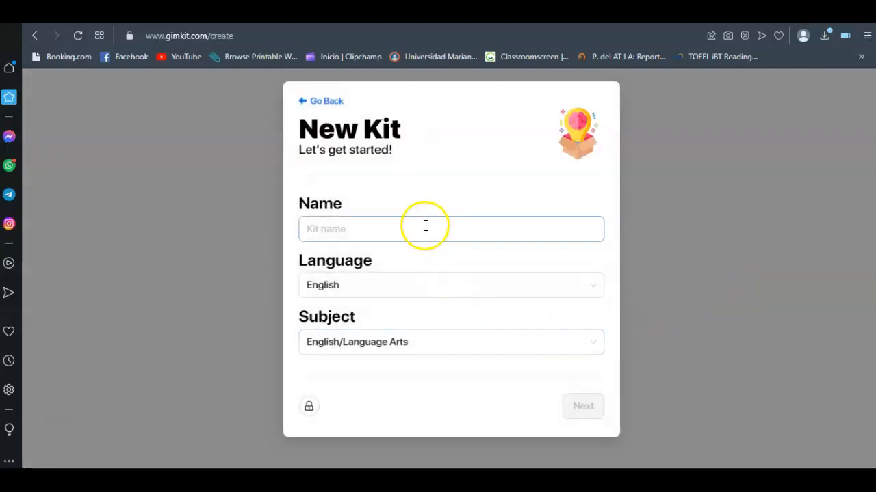
left_click(410, 233)
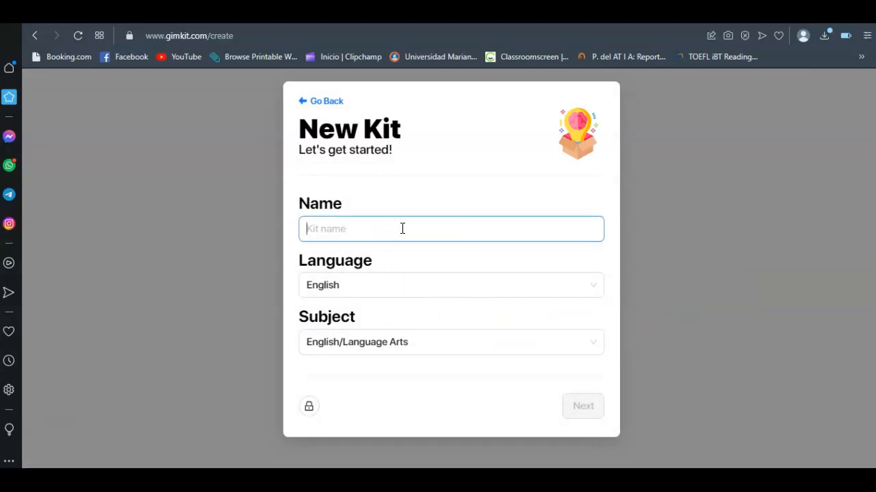
left_click(407, 232)
type("Values")
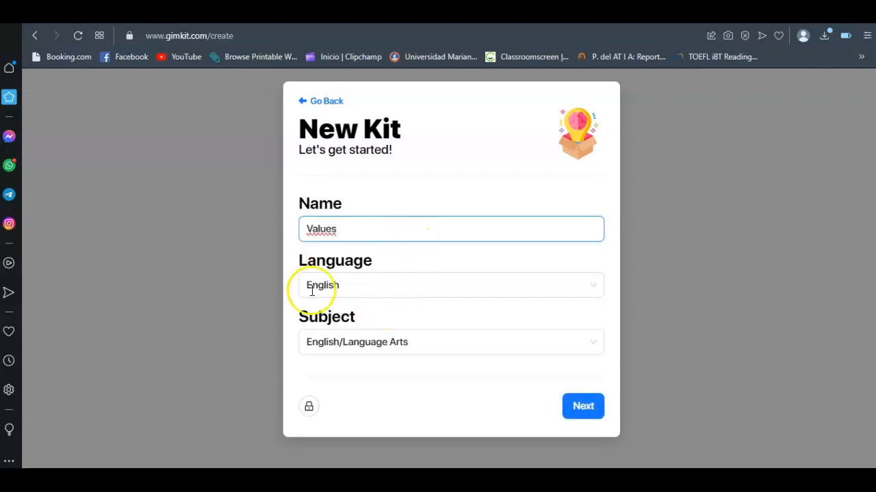
left_click(357, 289)
left_click(353, 290)
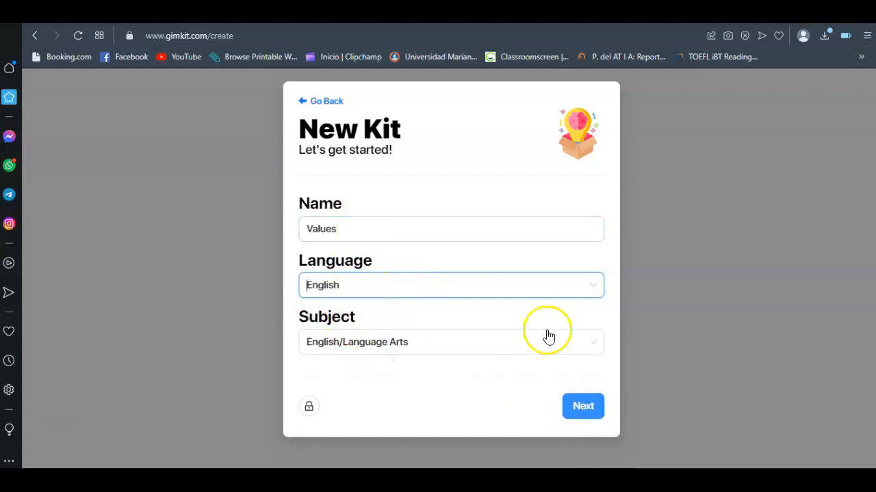
left_click(583, 407)
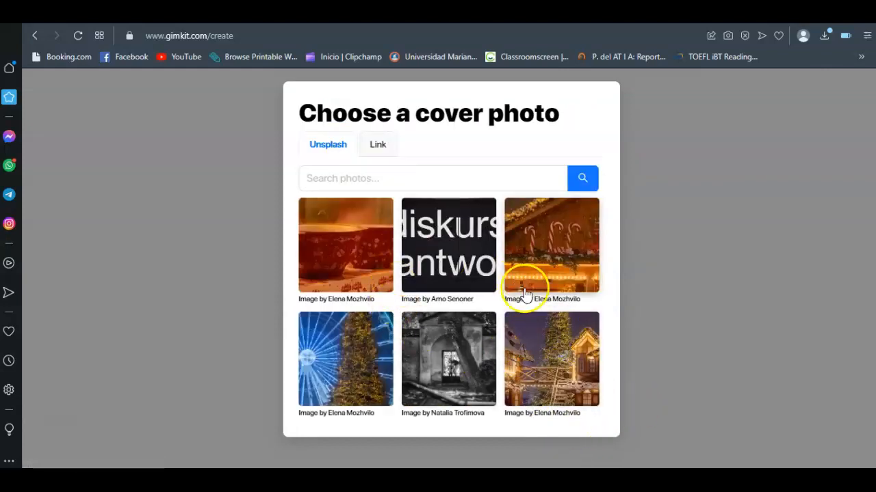
Step: Choose the photo of a group of people walking along a tree-lined path as the kit's cover
scroll(495, 319, "down", 5)
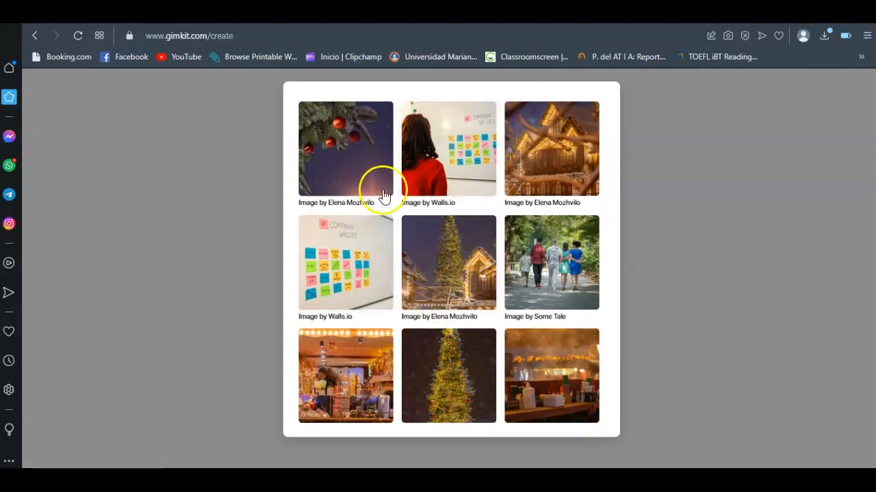
scroll(431, 297, "down", 2)
scroll(545, 334, "up", 3)
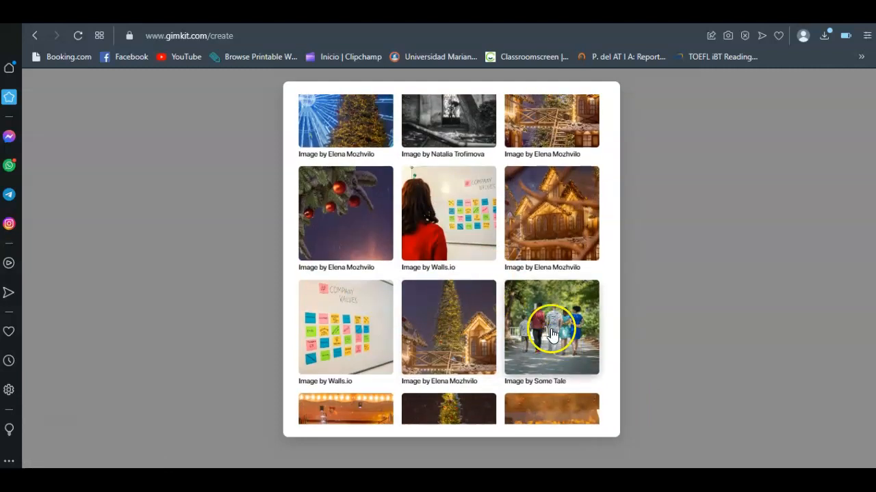
scroll(551, 336, "down", 3)
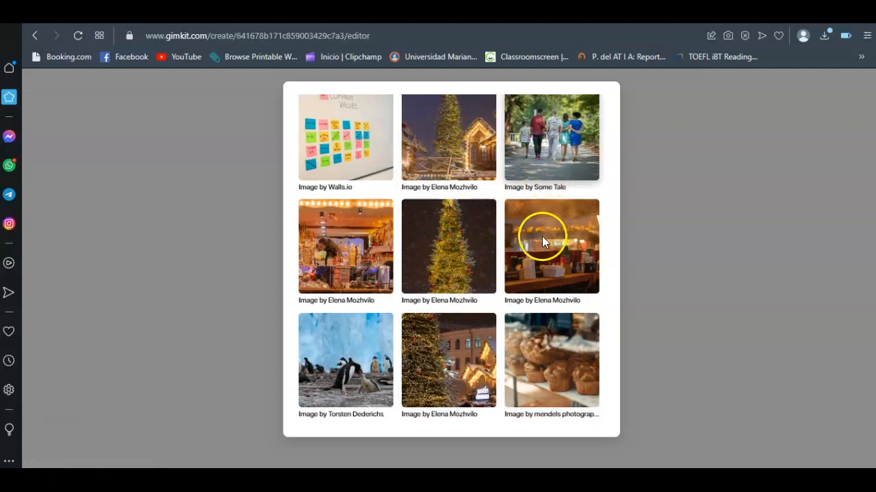
left_click(542, 236)
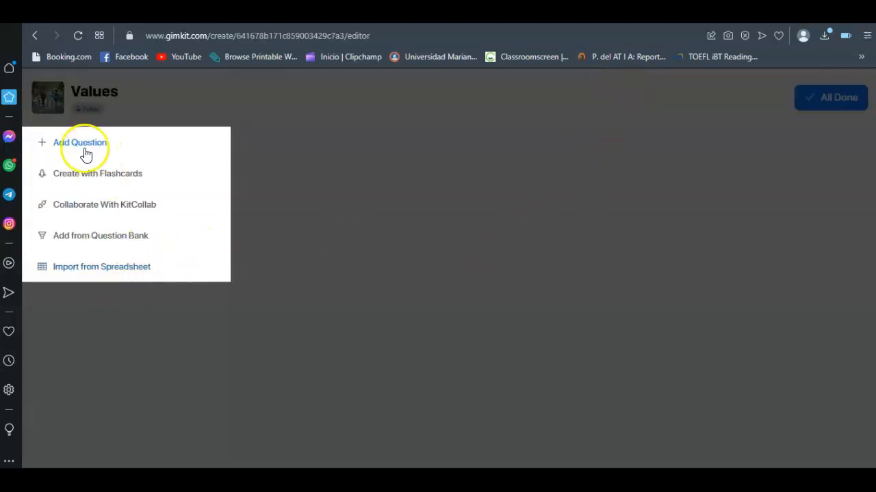
Step: Start a new multiple-choice question in the Values kit with the draft text "What is Respo"
left_click(66, 142)
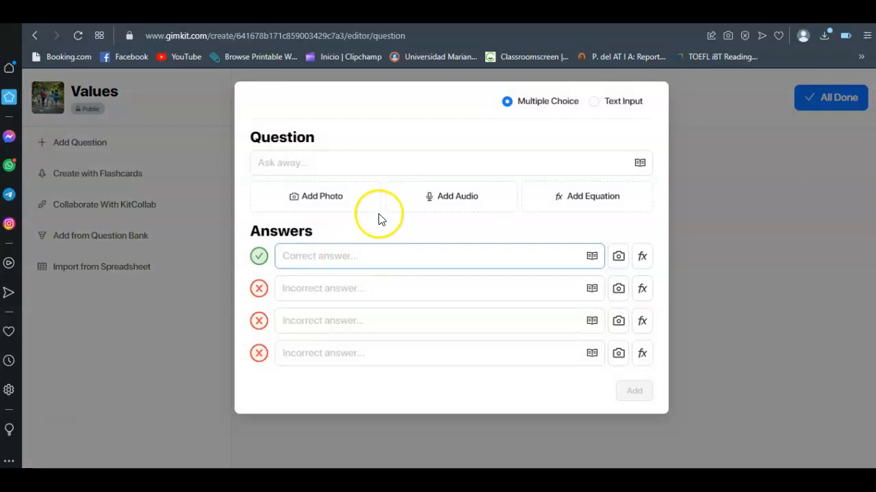
left_click(360, 167)
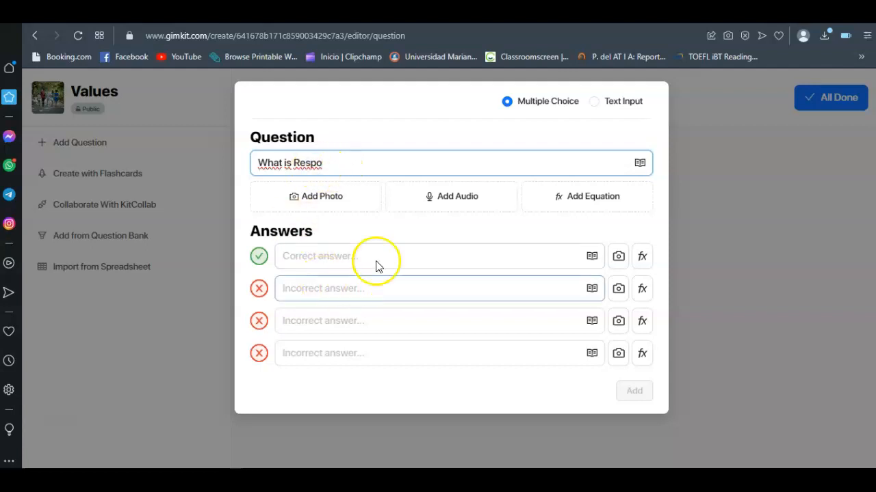
left_click(342, 256)
left_click(335, 288)
left_click(333, 318)
Step: Try marking different answers as correct and leave the third answer as the correct one
left_click(258, 290)
left_click(259, 266)
left_click(259, 288)
left_click(260, 258)
left_click(260, 321)
left_click(258, 256)
left_click(327, 173)
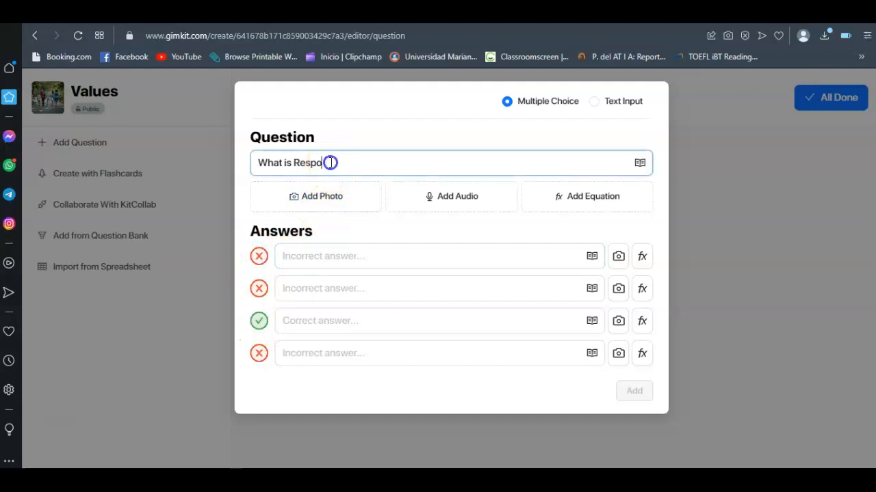
left_click_drag(330, 163, 261, 160)
left_click(347, 162)
left_click(352, 256)
left_click(345, 287)
left_click(327, 317)
left_click(322, 347)
left_click(326, 259)
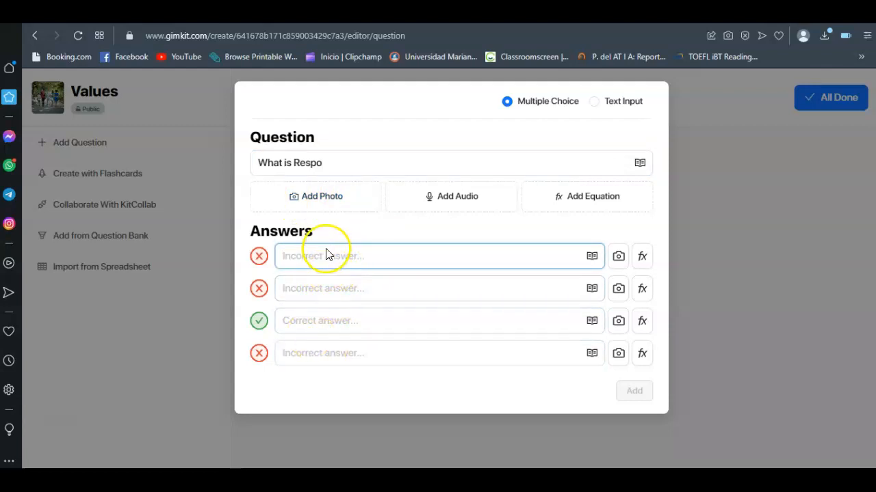
Step: Enter the question "It means you do the things you are supposed to do and accept the results of your actions." with answers Love, Respect, Responsibility, Solidarity
left_click(344, 161)
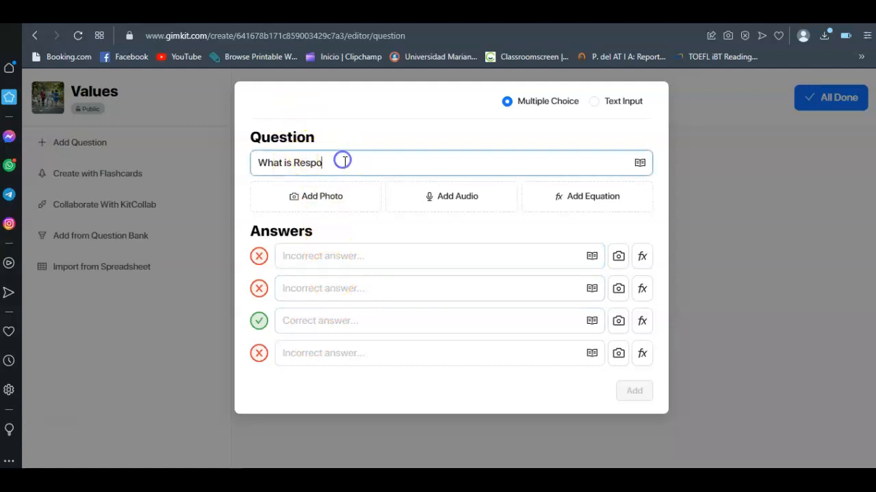
left_click(340, 255)
left_click(338, 287)
left_click(342, 321)
left_click(325, 351)
left_click(334, 259)
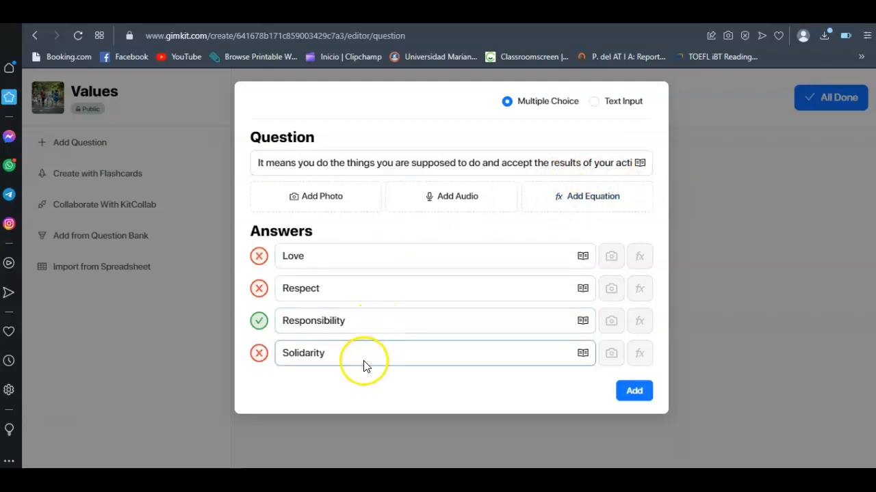
Step: Add the question with Responsibility as the correct answer to the Values kit and finish editing the kit
double_click(406, 329)
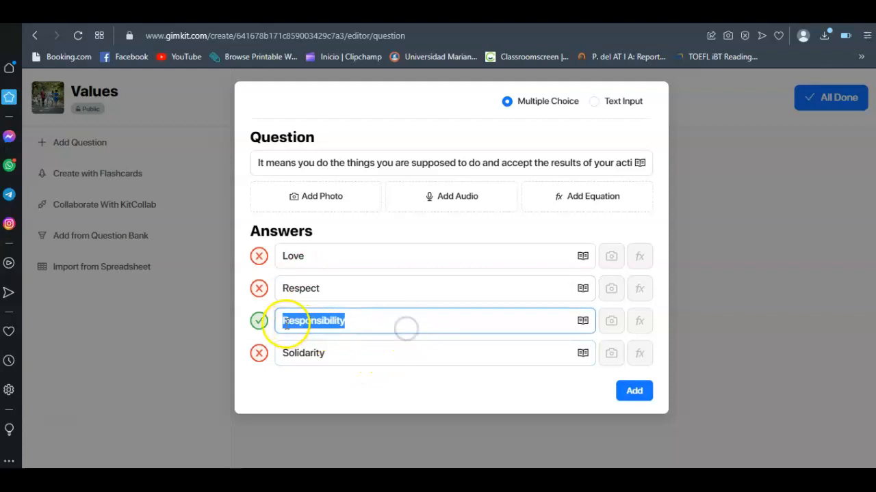
left_click(367, 325)
left_click(255, 321)
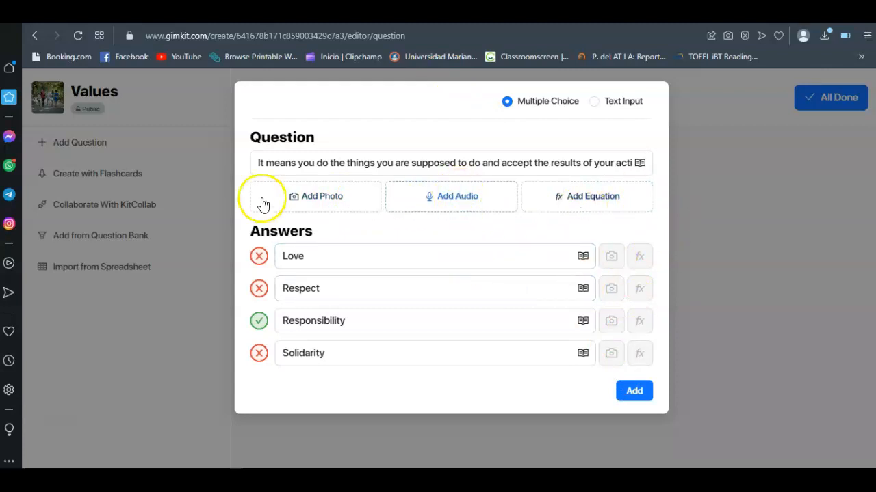
left_click(634, 394)
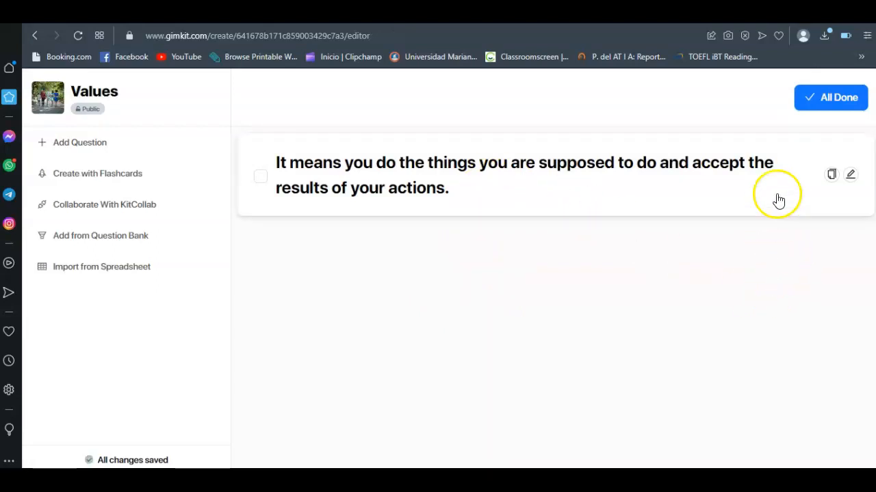
left_click(828, 101)
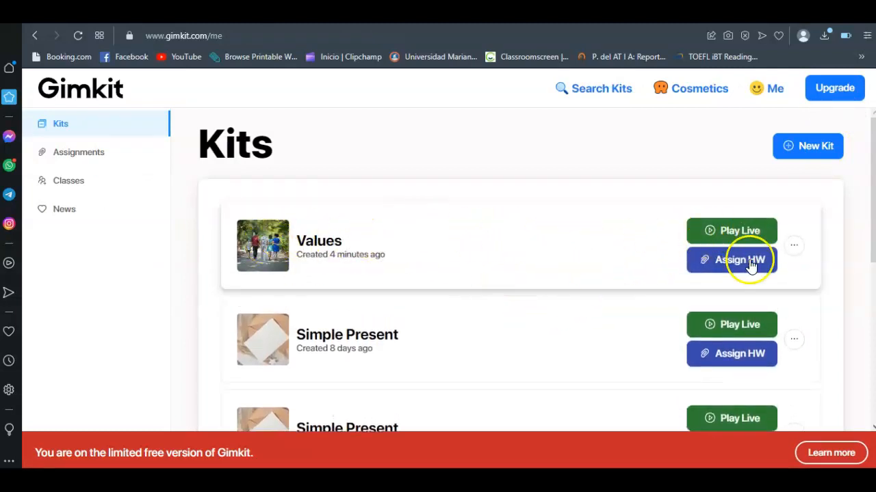
Step: Reopen the Values kit for editing, examine the form for adding another question and return to the kits list without adding one
left_click(793, 245)
left_click(817, 293)
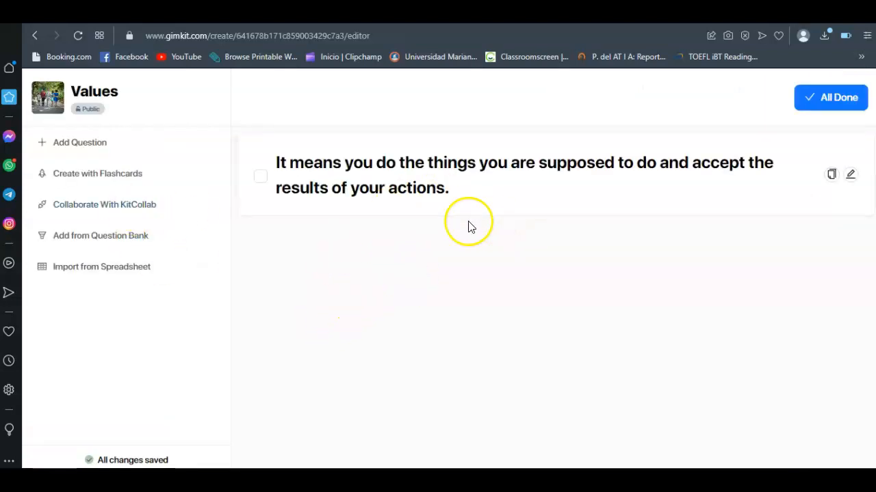
left_click(81, 143)
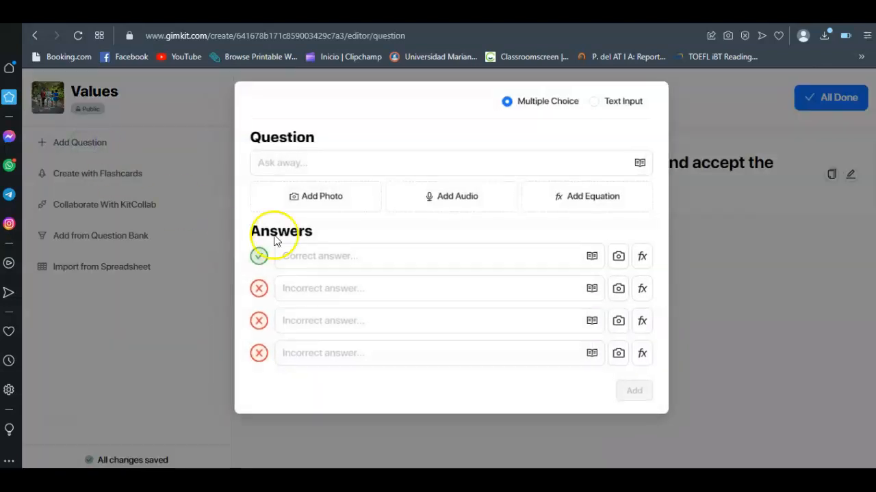
left_click(741, 305)
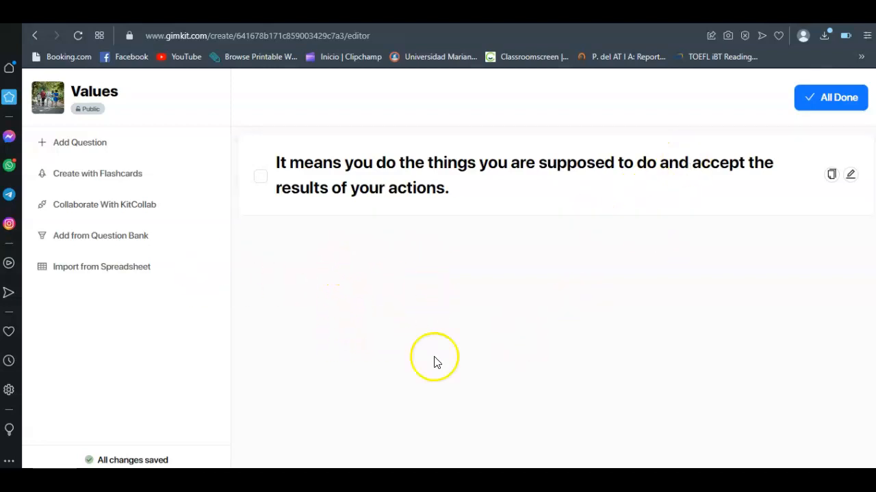
left_click(830, 103)
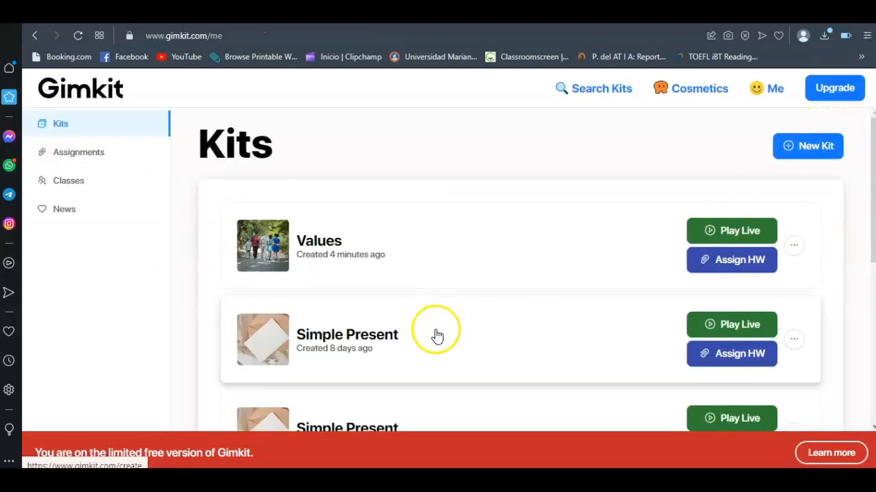
Step: Try to assign the Values kit as homework and dismiss the Pro upgrade offer
left_click(736, 265)
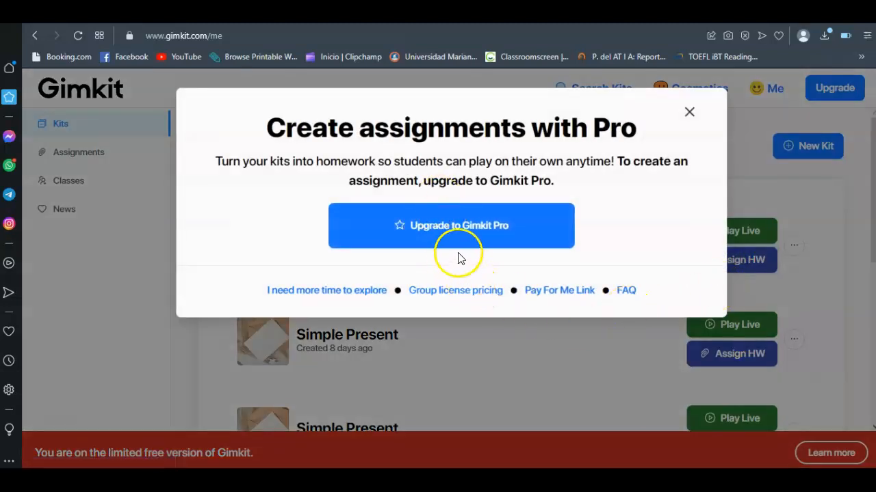
left_click(688, 113)
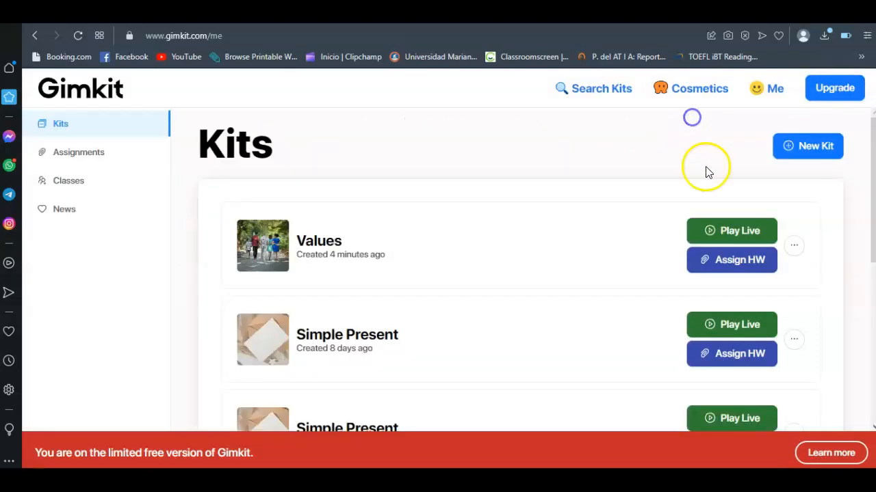
Step: Host the Values kit as a live Fishtopia game, reviewing the game options and keeping the preset values
left_click(723, 230)
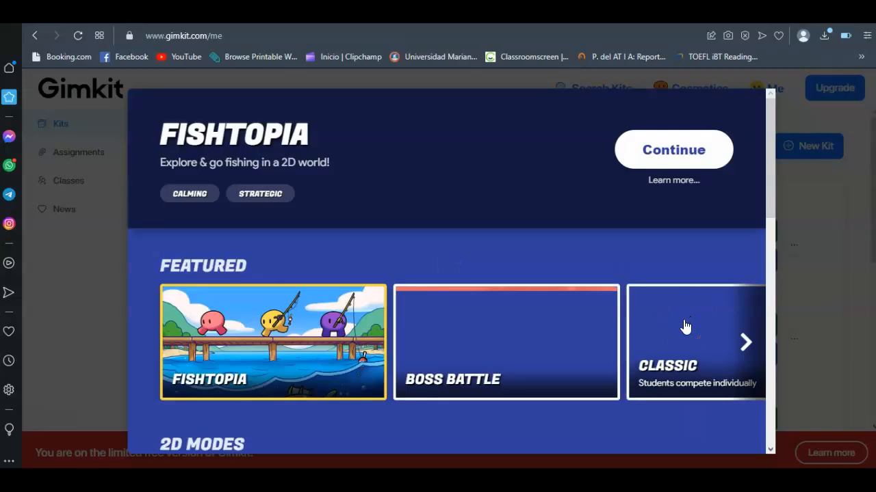
left_click(710, 149)
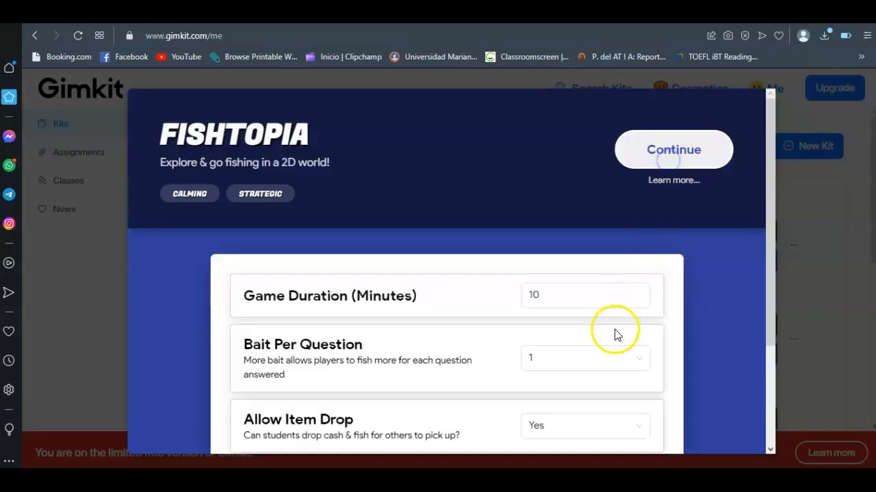
scroll(433, 336, "down", 2)
scroll(383, 349, "up", 2)
scroll(349, 366, "down", 2)
scroll(492, 356, "up", 1)
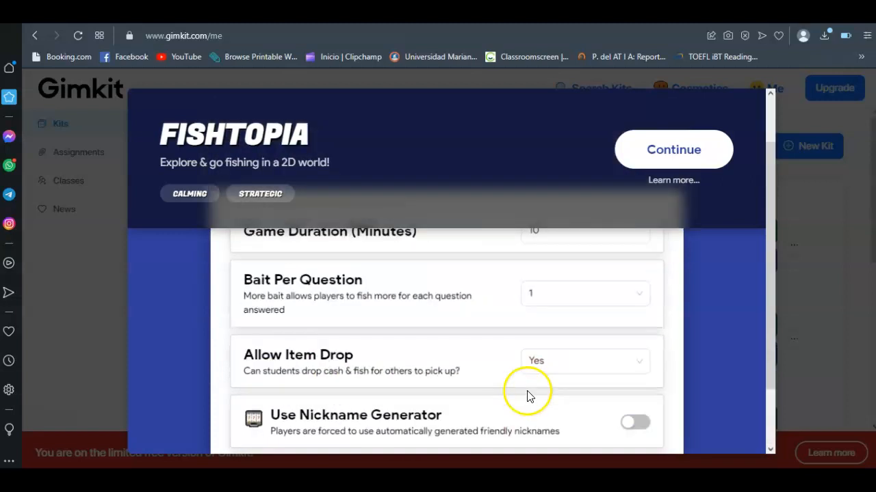
left_click(688, 152)
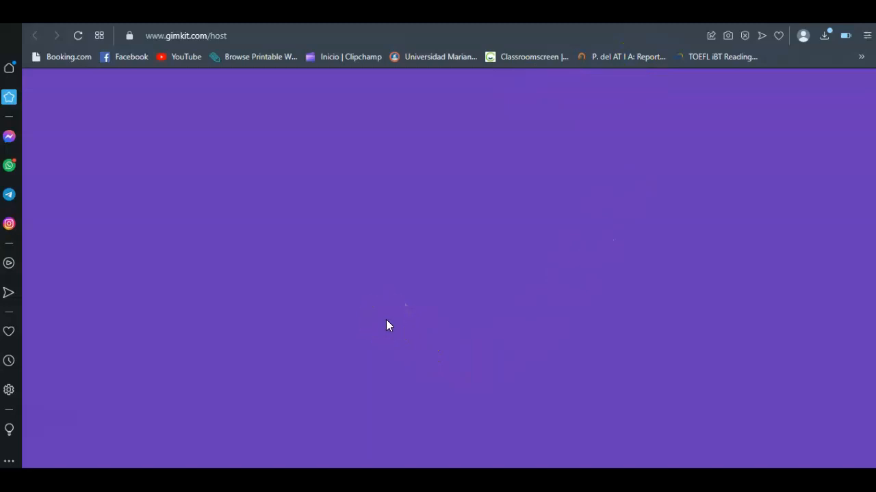
left_click(643, 15)
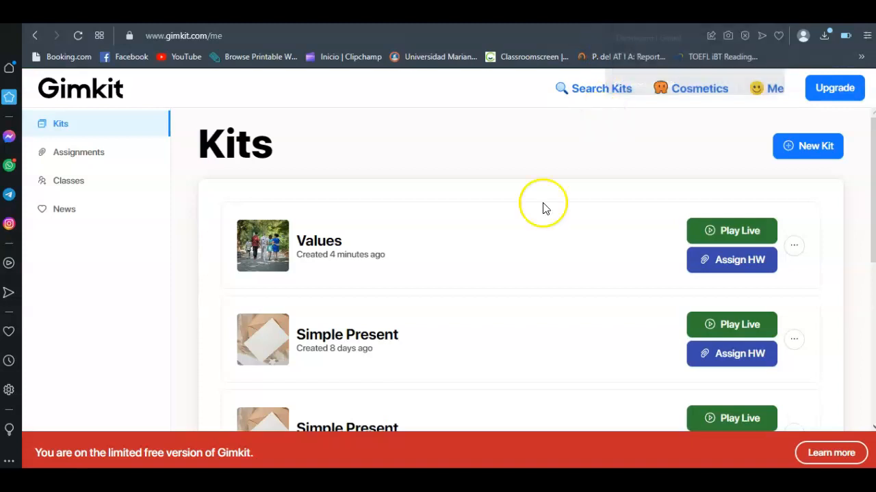
scroll(374, 272, "down", 1)
scroll(376, 270, "down", 2)
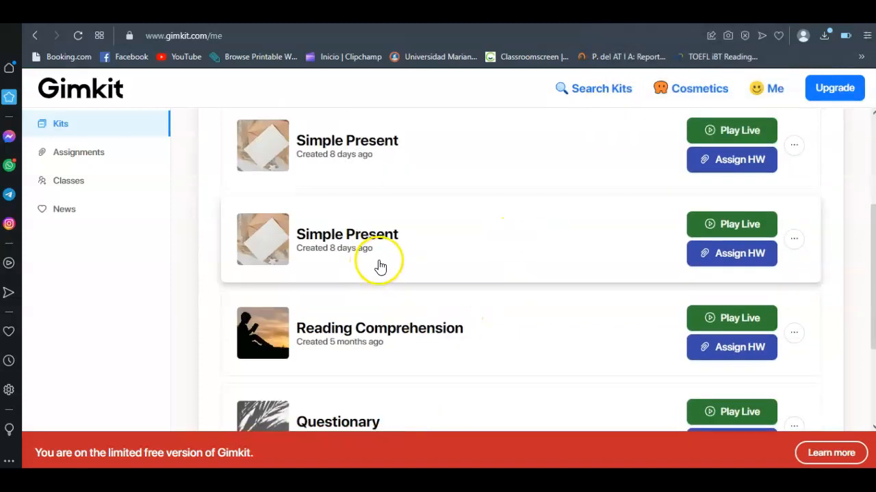
scroll(380, 266, "up", 3)
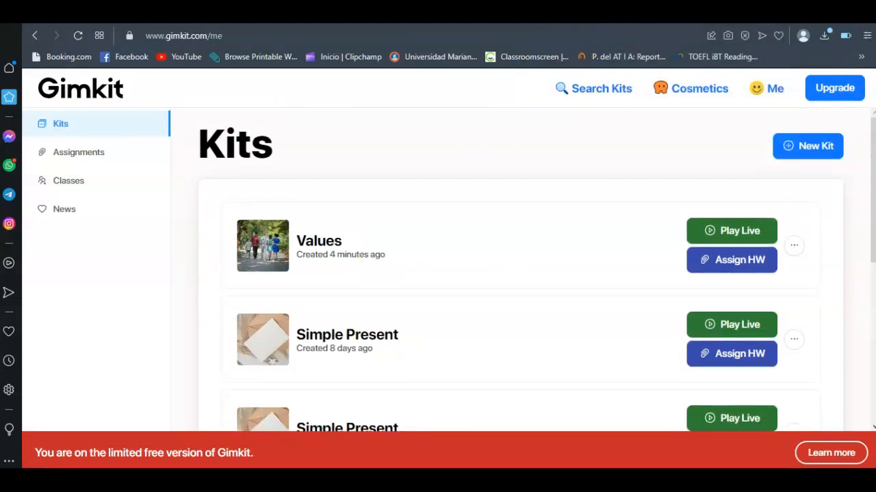
left_click(718, 15)
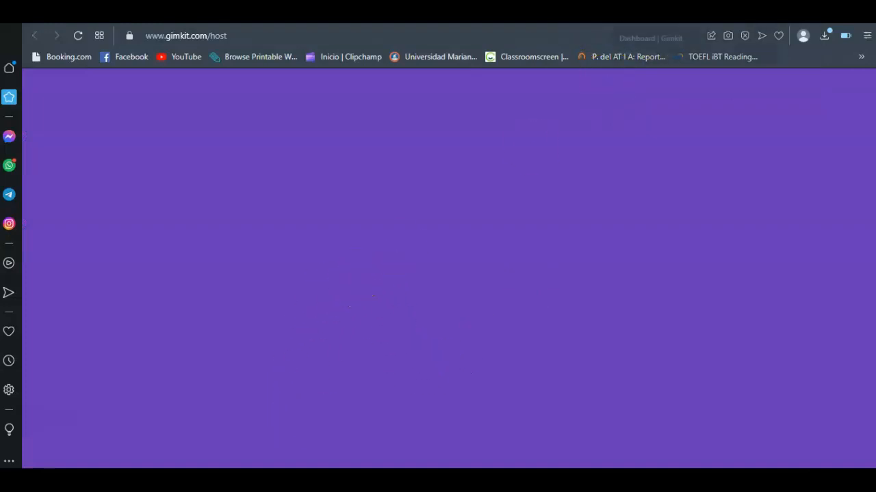
left_click(626, 15)
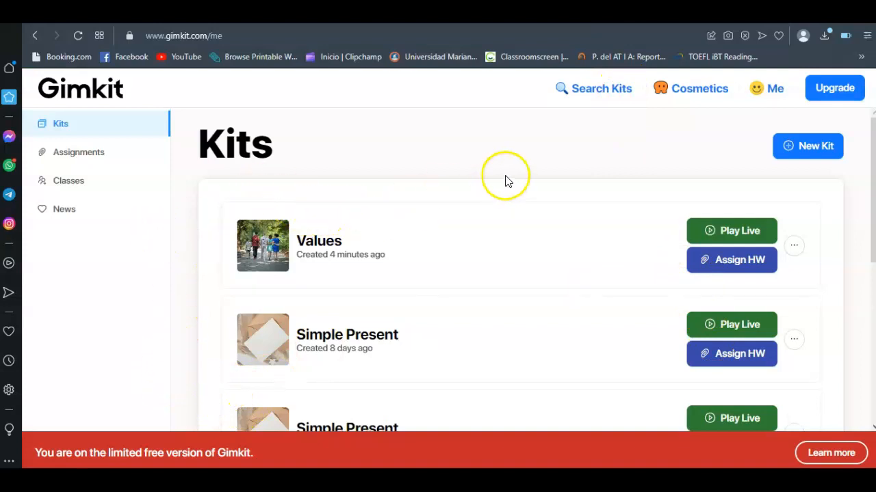
scroll(356, 331, "down", 3)
scroll(353, 350, "up", 3)
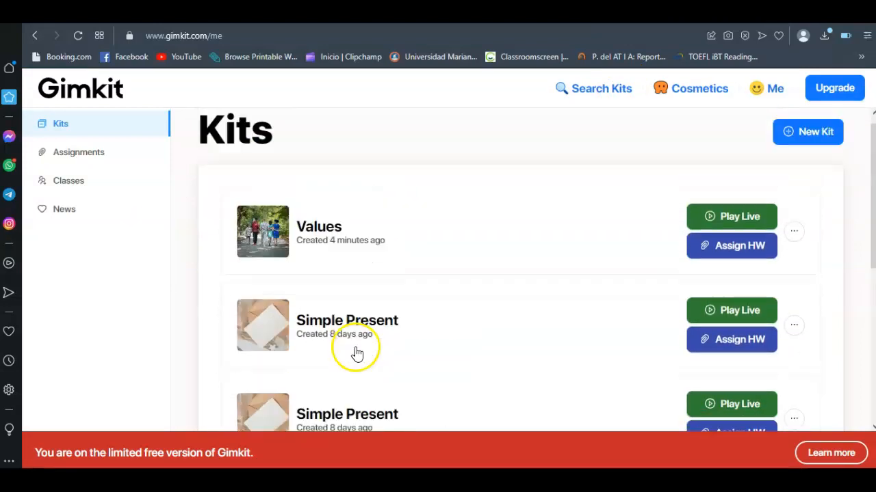